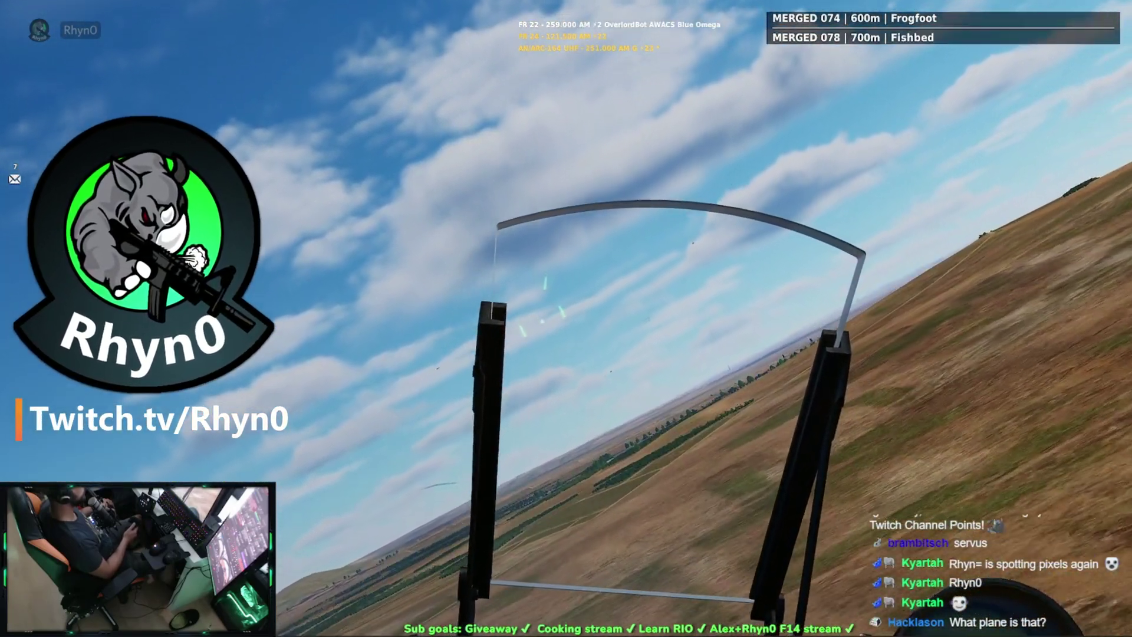
{"action": "key", "text": "F10"}
{"action": "key", "text": "F1"}
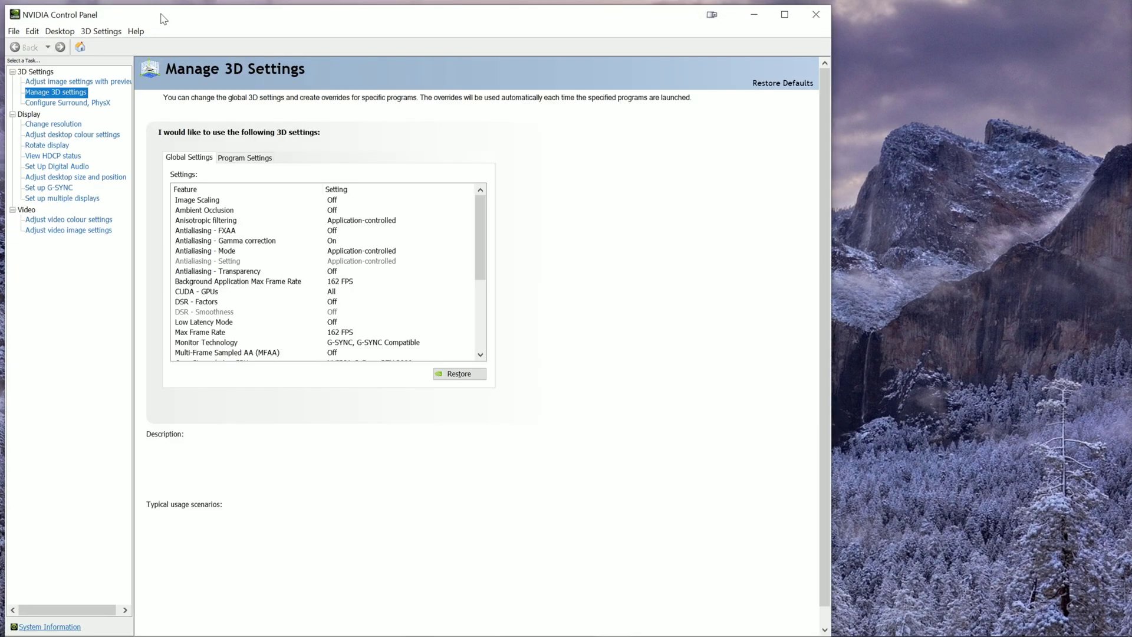
Review the global 3D settings for Antialiasing - FXAA and Multi-Frame Sampled AA (MFAA).
{"action": "left_click_drag", "start_coordinate": [163, 19], "coordinate": [252, 19]}
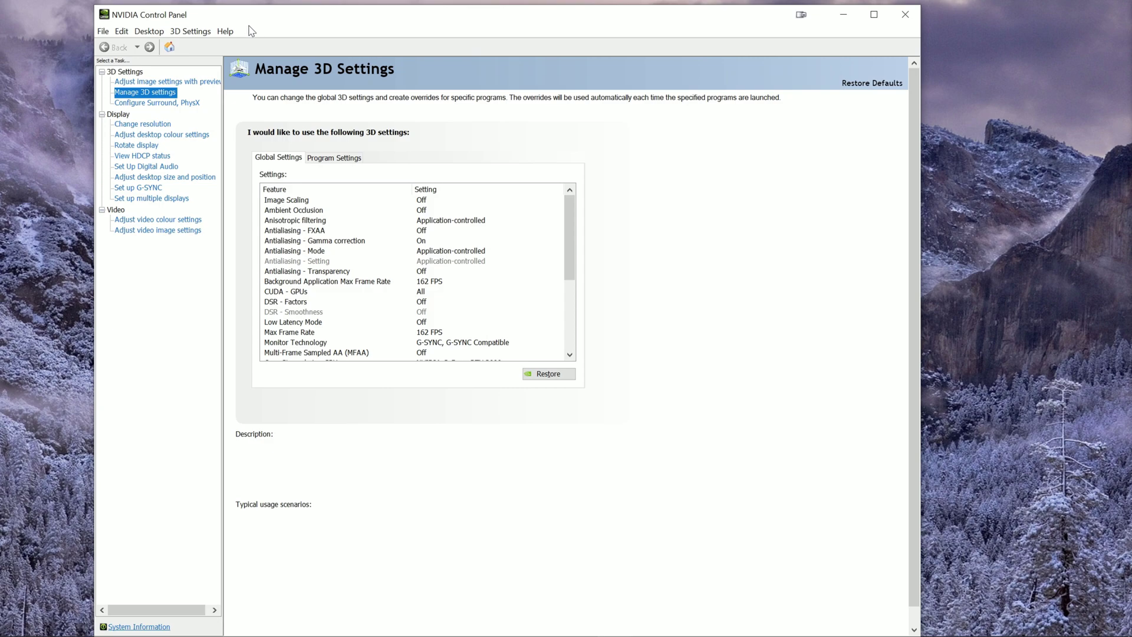
{"action": "left_click", "coordinate": [321, 232]}
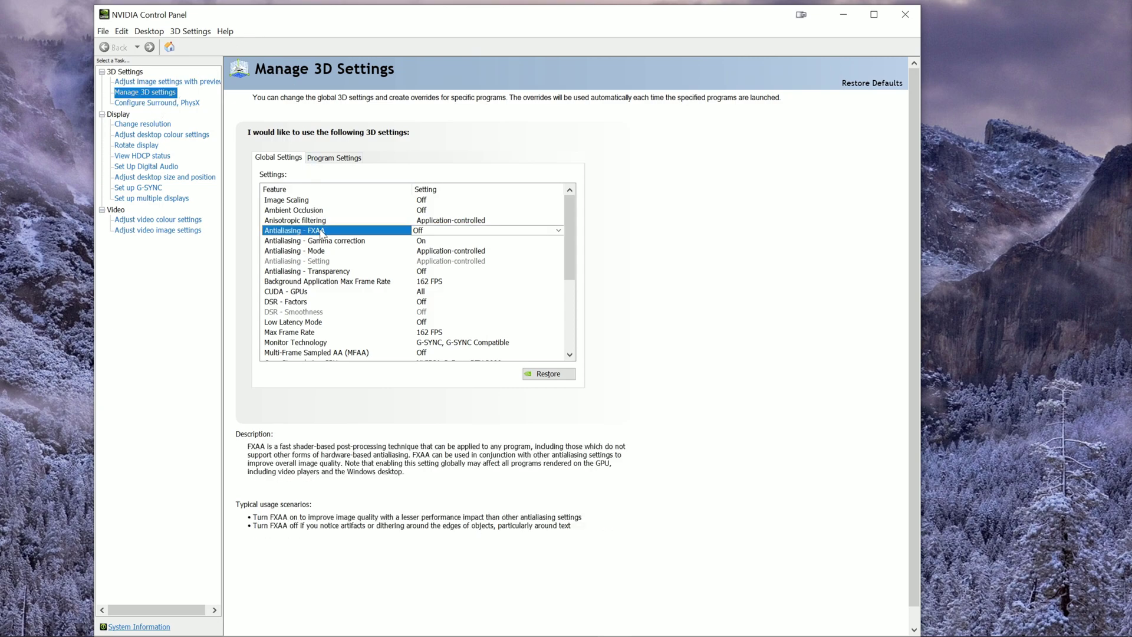
{"action": "left_click", "coordinate": [317, 352]}
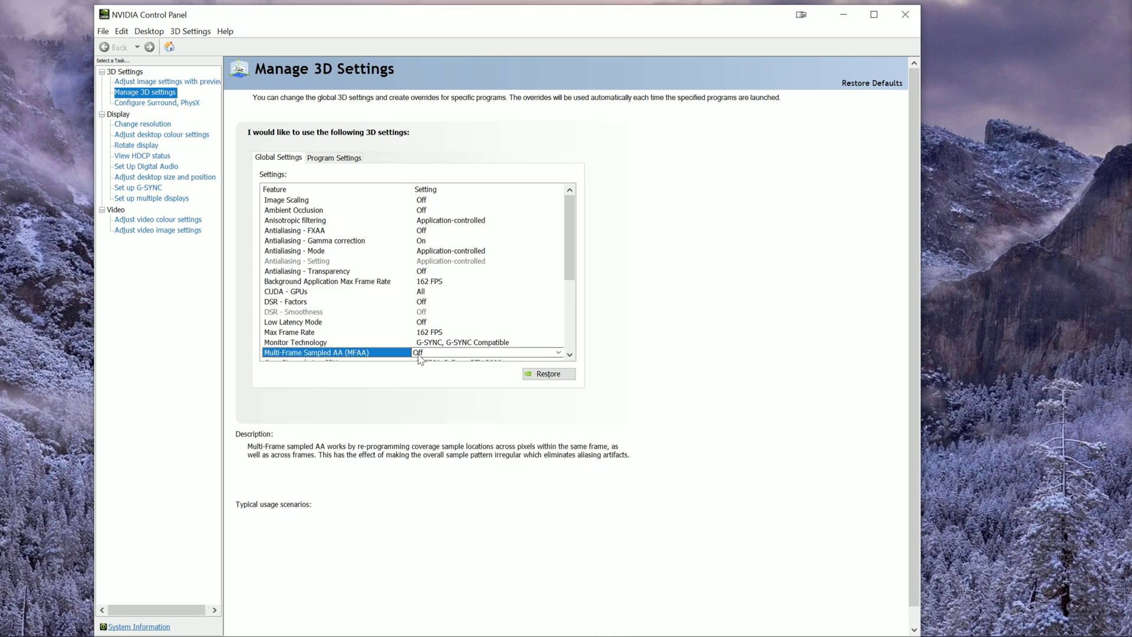
{"action": "scroll", "coordinate": [311, 236], "scroll_direction": "down", "scroll_amount": 5}
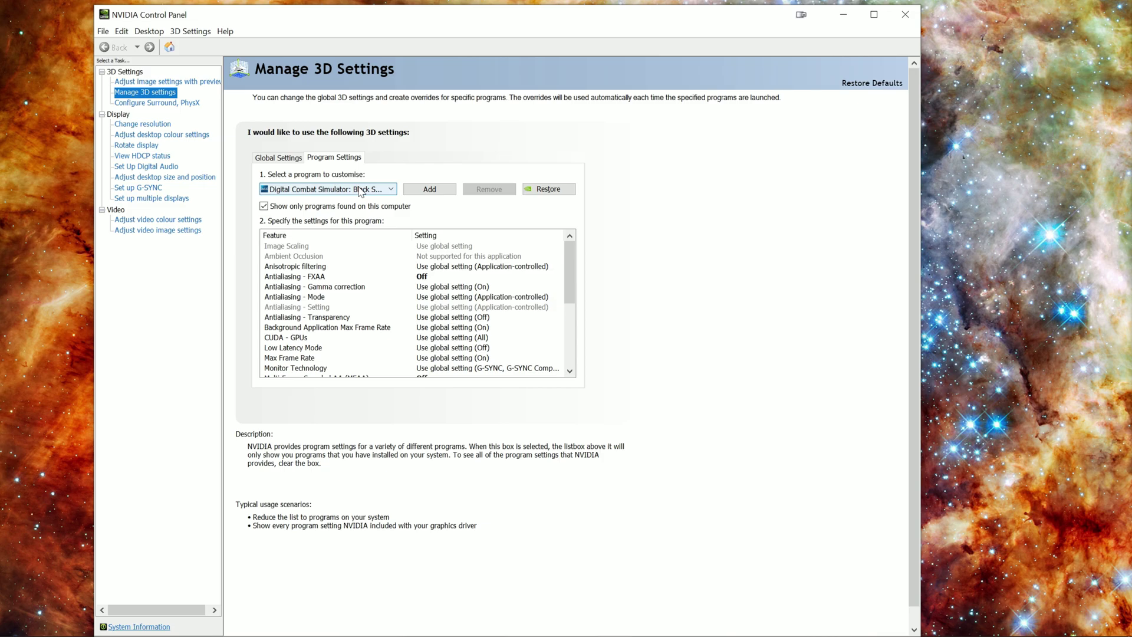
Review the Digital Combat Simulator program settings for MFAA, OpenGL rendering GPU, power management, preferred refresh rate and the remaining features.
{"action": "scroll", "coordinate": [345, 281], "scroll_direction": "down", "scroll_amount": 3}
{"action": "left_click", "coordinate": [371, 288]}
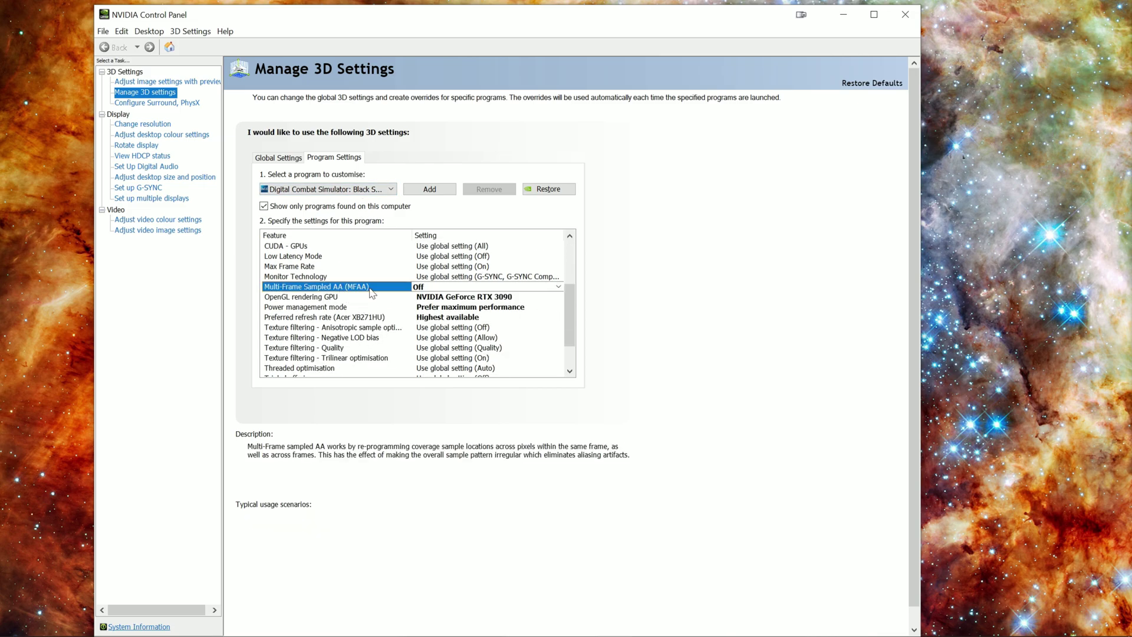
{"action": "mouse_move", "coordinate": [363, 300]}
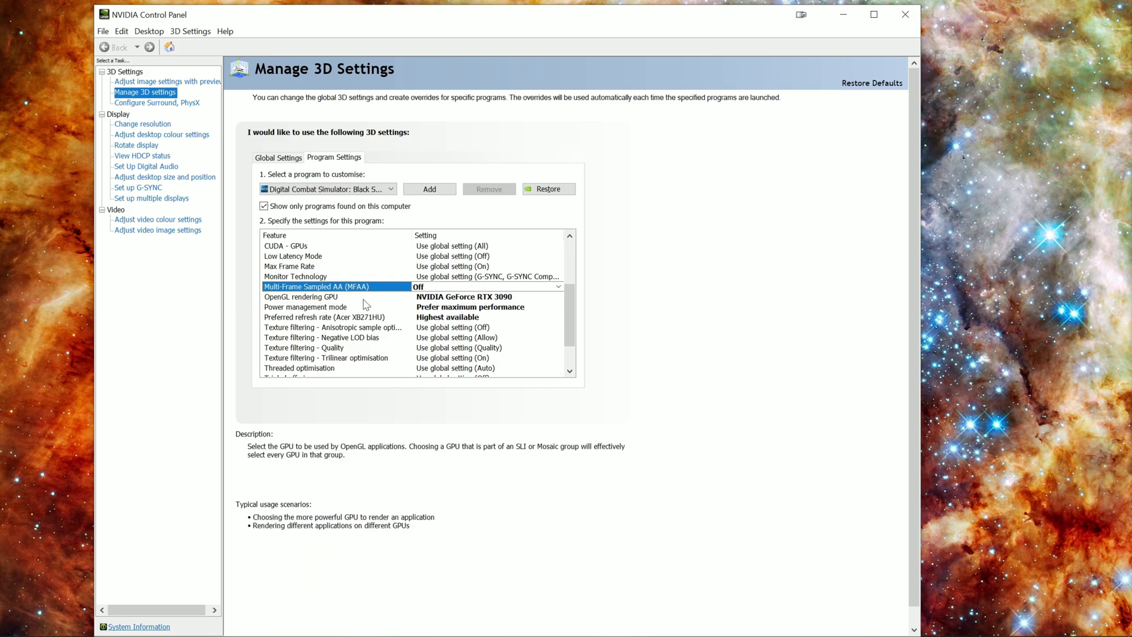
{"action": "left_click", "coordinate": [489, 299]}
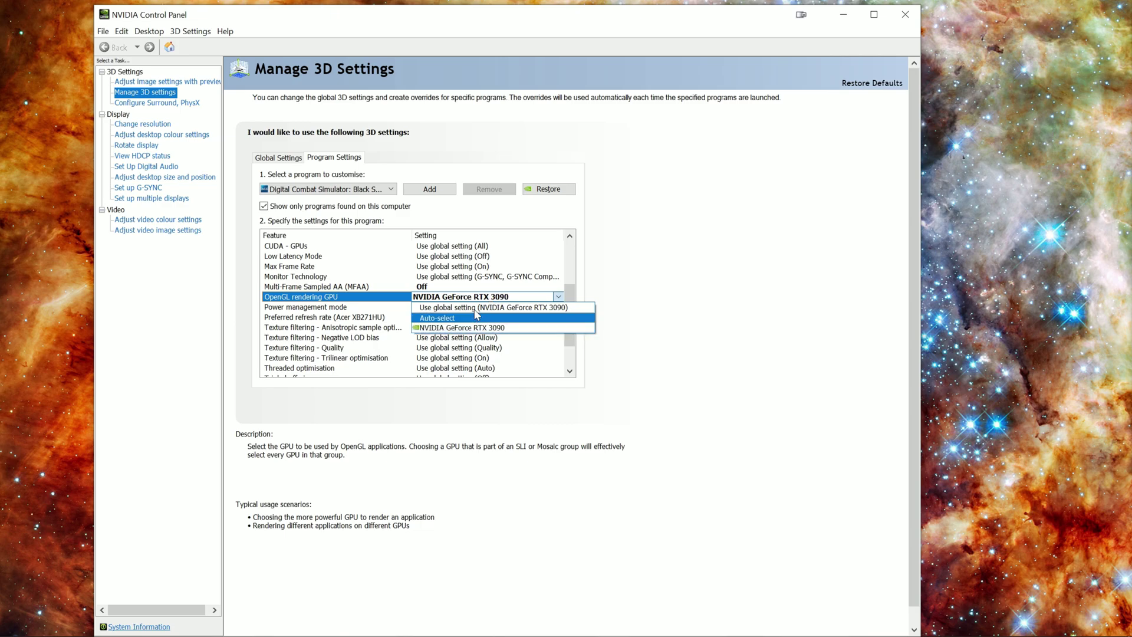
{"action": "left_click", "coordinate": [491, 299]}
{"action": "mouse_move", "coordinate": [501, 312]}
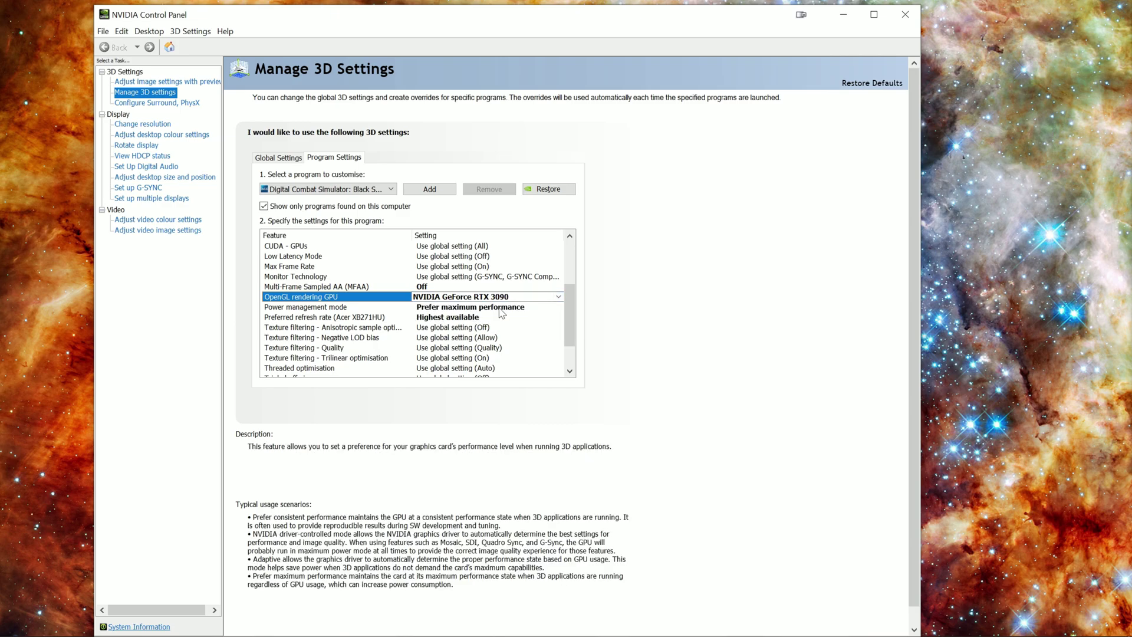
{"action": "mouse_move", "coordinate": [437, 321]}
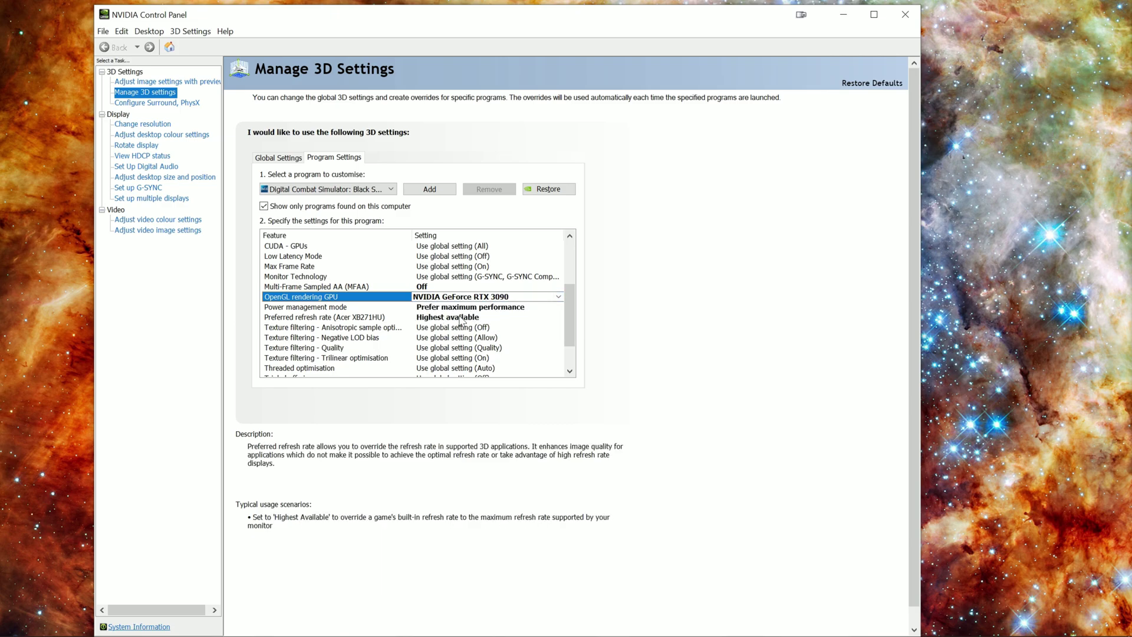
{"action": "scroll", "coordinate": [461, 321], "scroll_direction": "down", "scroll_amount": 2}
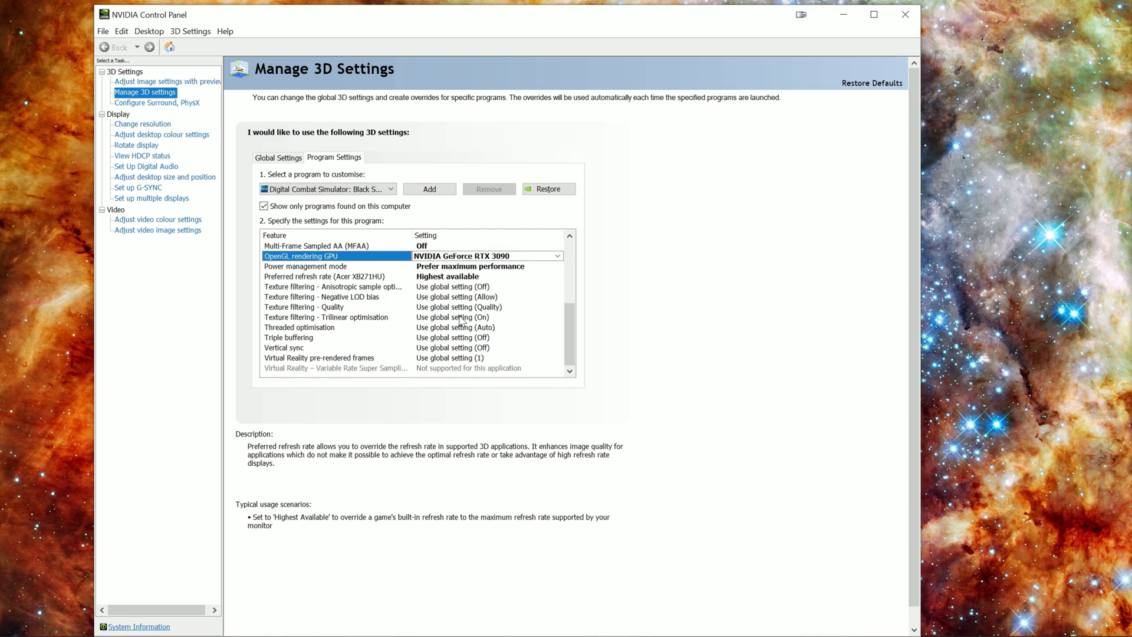
{"action": "mouse_move", "coordinate": [400, 361]}
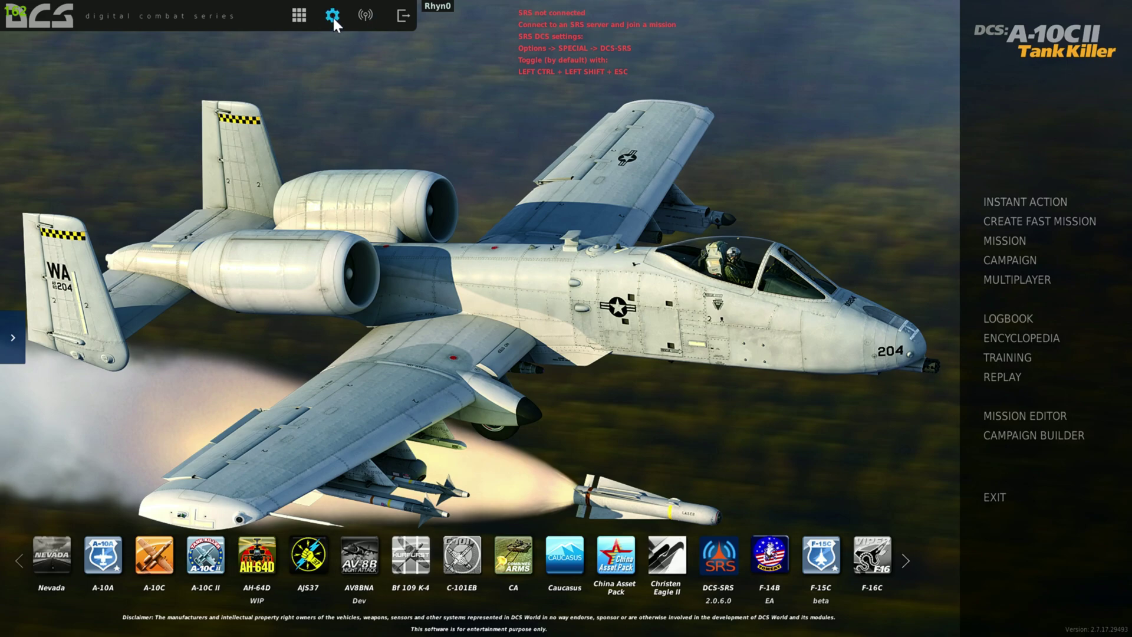
Switch to DCS and go through the Resolution, MSAA and Full Screen settings in its system options.
{"action": "left_click", "coordinate": [333, 15]}
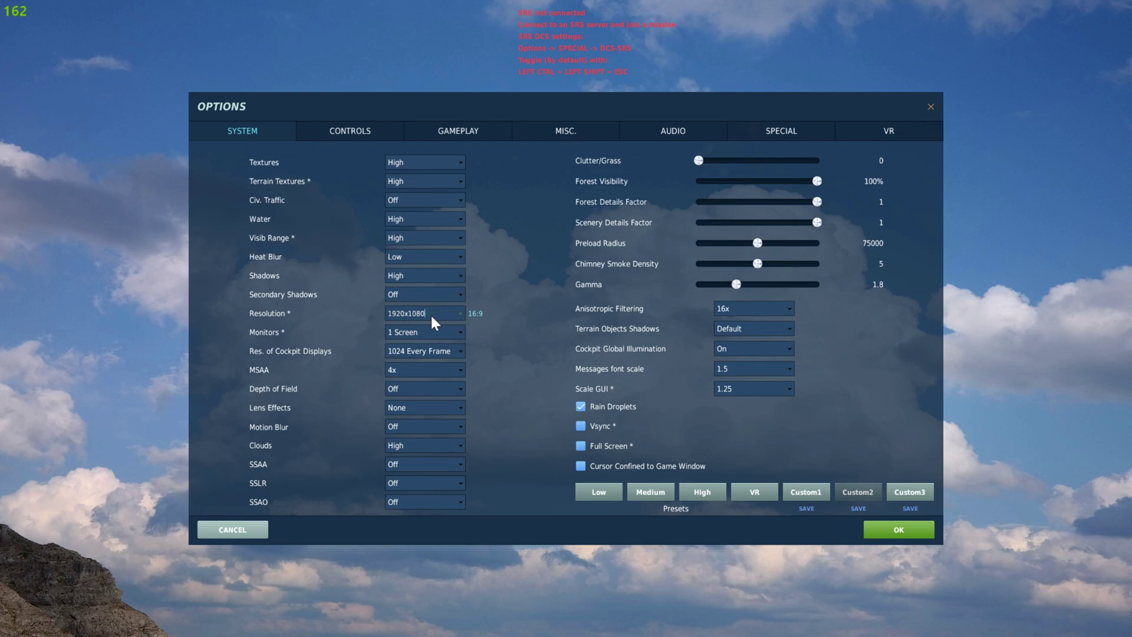
{"action": "left_click", "coordinate": [460, 313]}
{"action": "left_click", "coordinate": [413, 369]}
{"action": "left_click", "coordinate": [580, 446]}
Switch to NVIDIA Control Panel and check the refresh rate choices for the Acer display at 1920 × 1080.
{"action": "key", "text": "alt+Tab"}
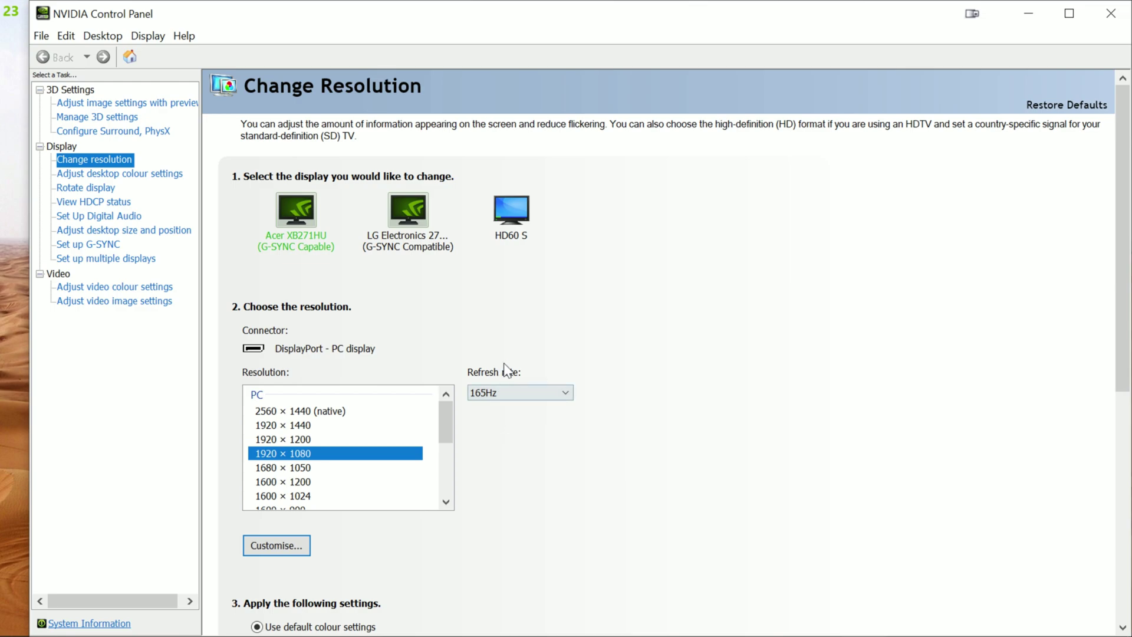
{"action": "left_click", "coordinate": [569, 391]}
{"action": "left_click", "coordinate": [566, 391]}
{"action": "left_click_drag", "start_coordinate": [853, 18], "coordinate": [866, 47]}
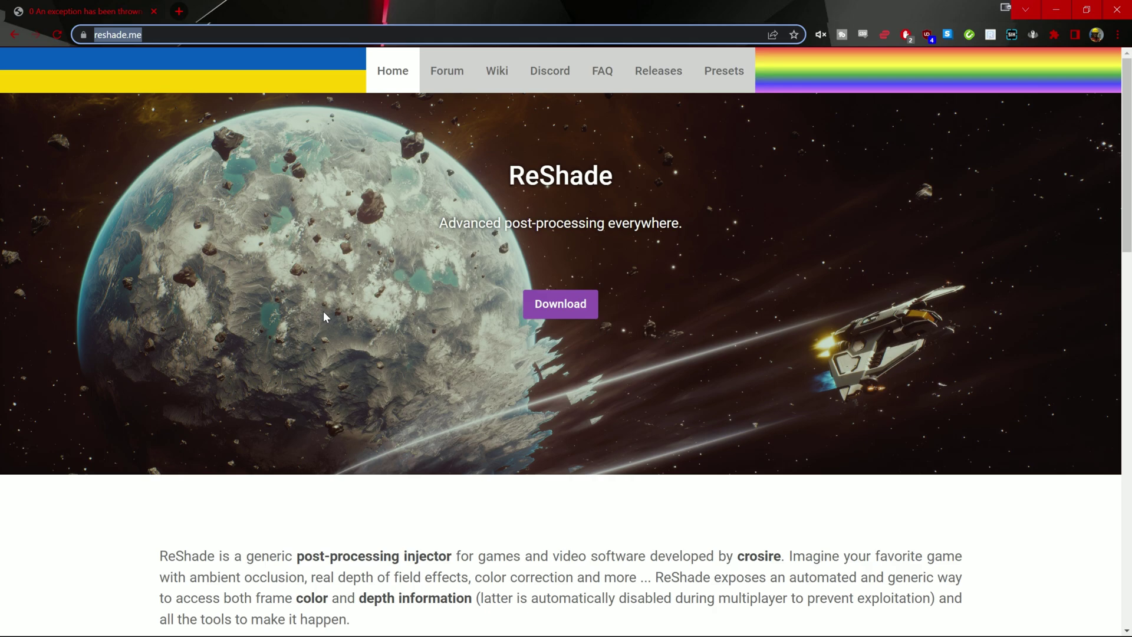
Download ReShade 5.4.0 from its website and choose DCS.exe in the DCS World bin folder as the game to set up.
{"action": "left_click", "coordinate": [558, 305]}
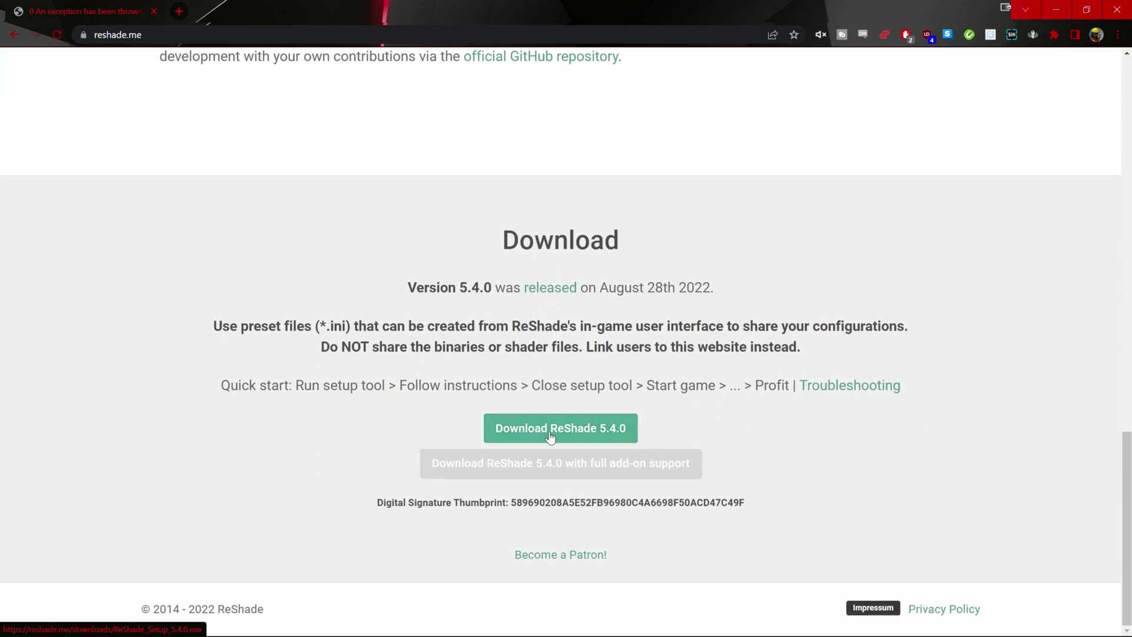
{"action": "left_click", "coordinate": [550, 428]}
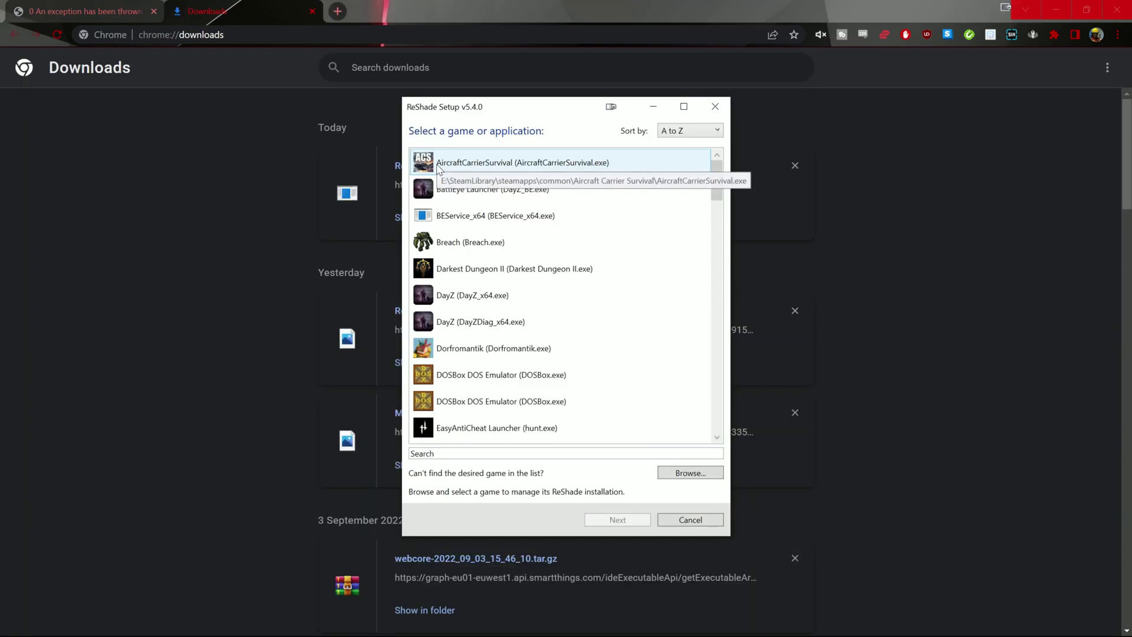
{"action": "left_click", "coordinate": [696, 475]}
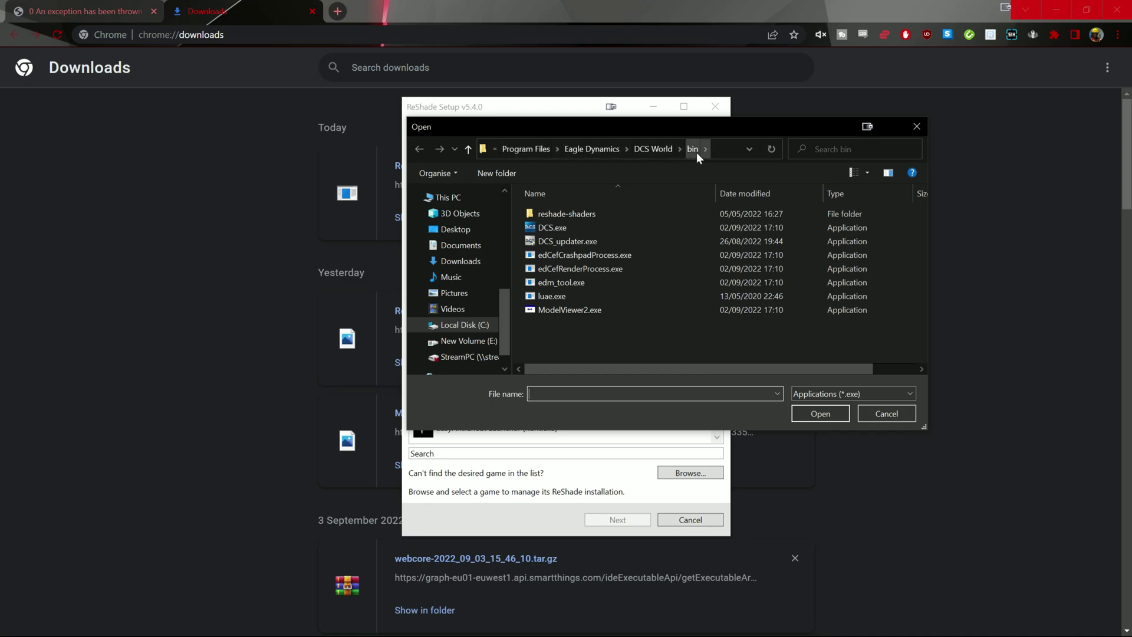
{"action": "left_click", "coordinate": [555, 229]}
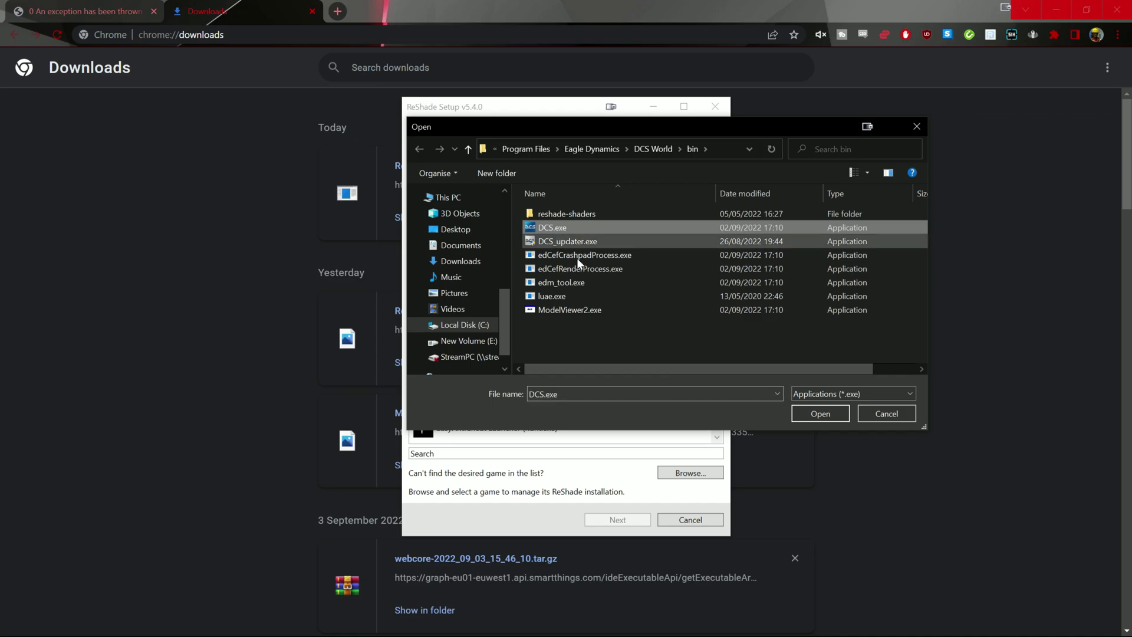
{"action": "left_click", "coordinate": [811, 412]}
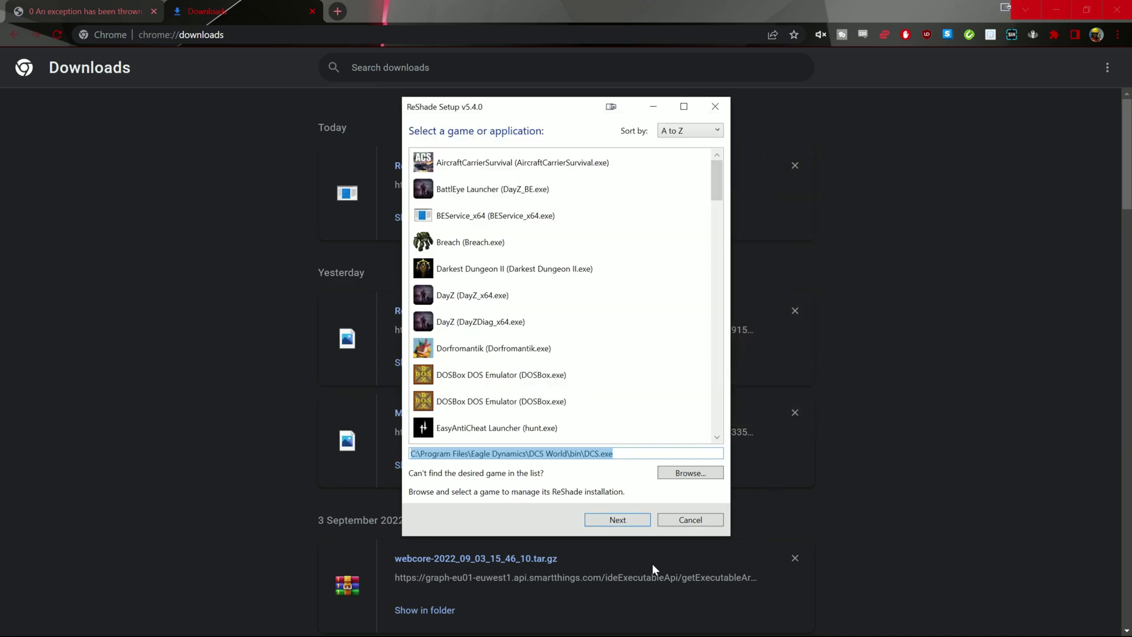
{"action": "left_click", "coordinate": [635, 527]}
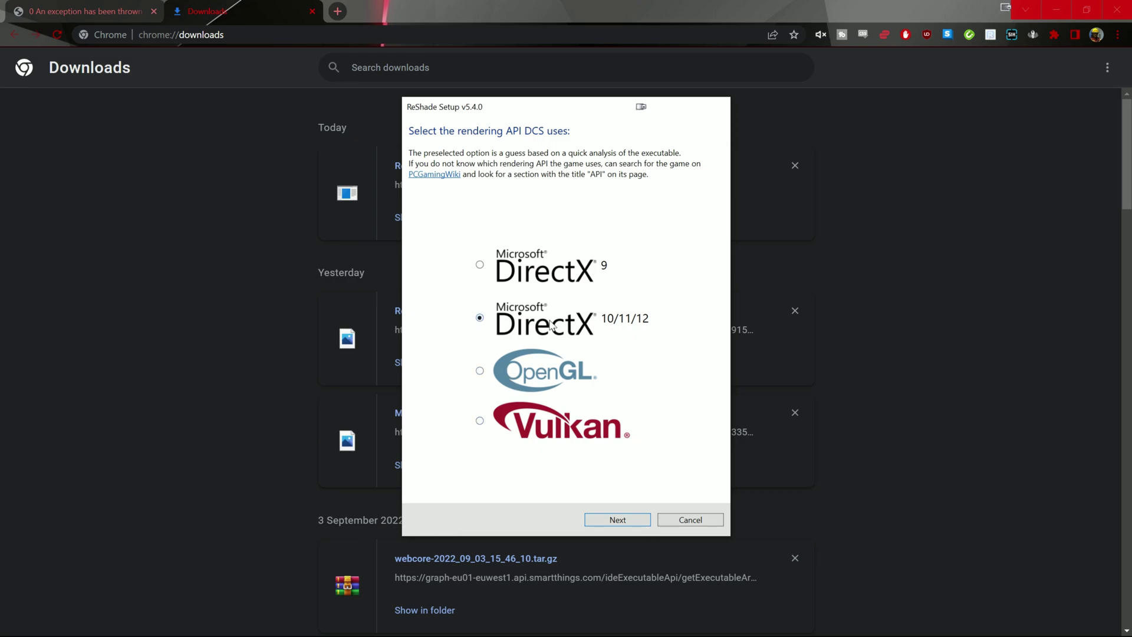
Continue the setup with DirectX 10/11/12 and the Modify operation, including the SweetFX effect package.
{"action": "left_click", "coordinate": [625, 520]}
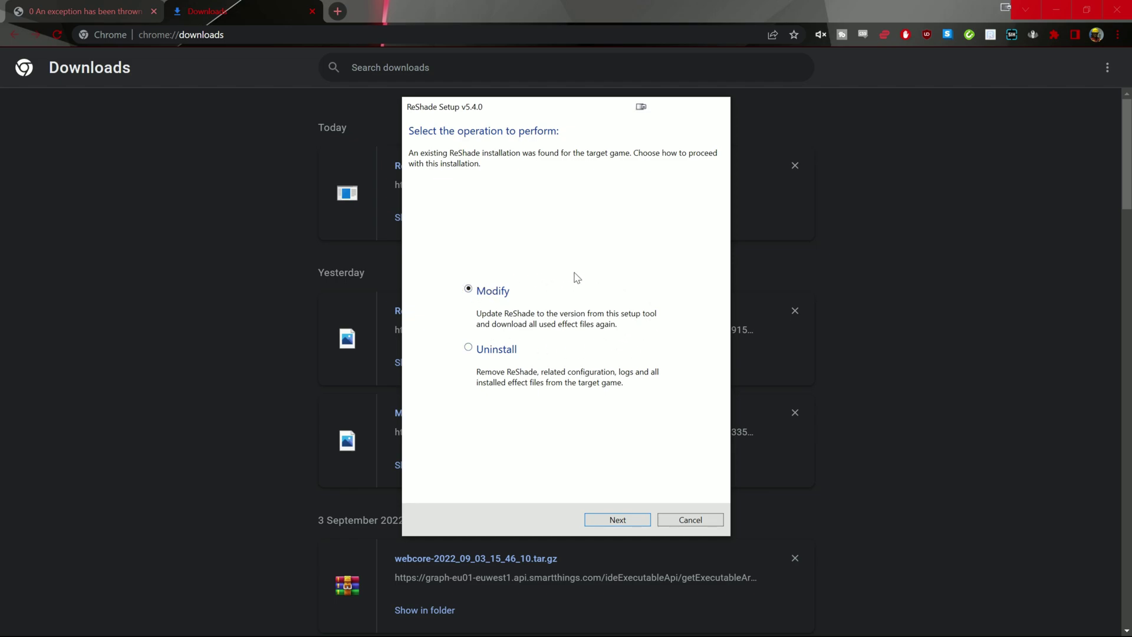
{"action": "left_click", "coordinate": [631, 524]}
{"action": "left_click", "coordinate": [631, 524]}
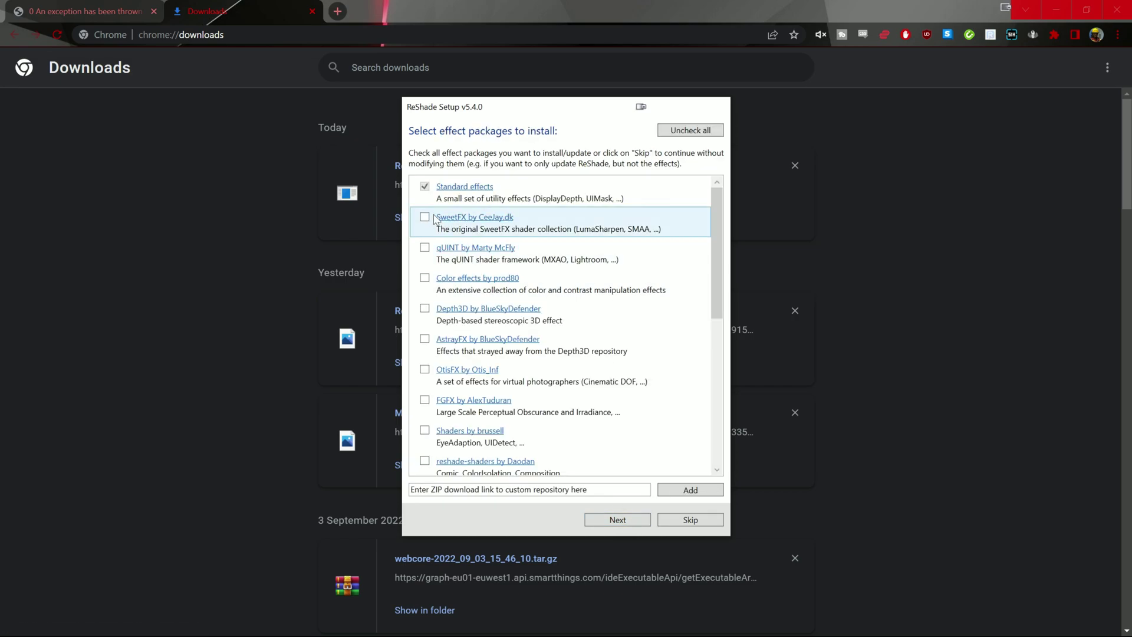
{"action": "left_click", "coordinate": [630, 524]}
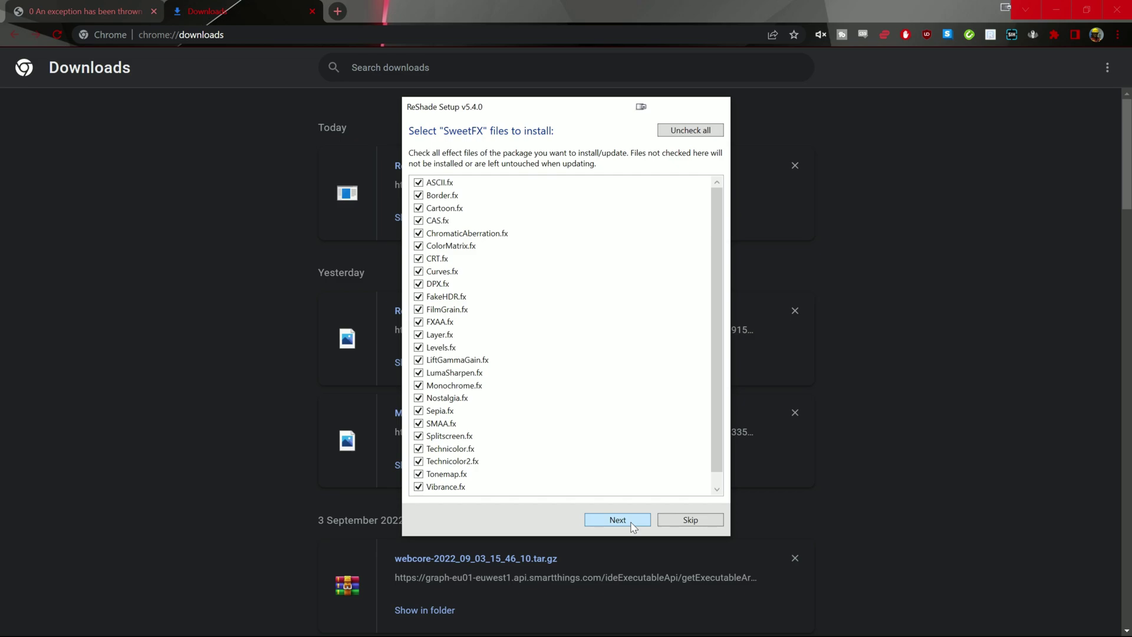
Limit the SweetFX files to install to Curves.fx, LumaSharpen.fx and Vibrance.fx, and proceed with the setup.
{"action": "left_click", "coordinate": [702, 133]}
{"action": "left_click", "coordinate": [418, 272]}
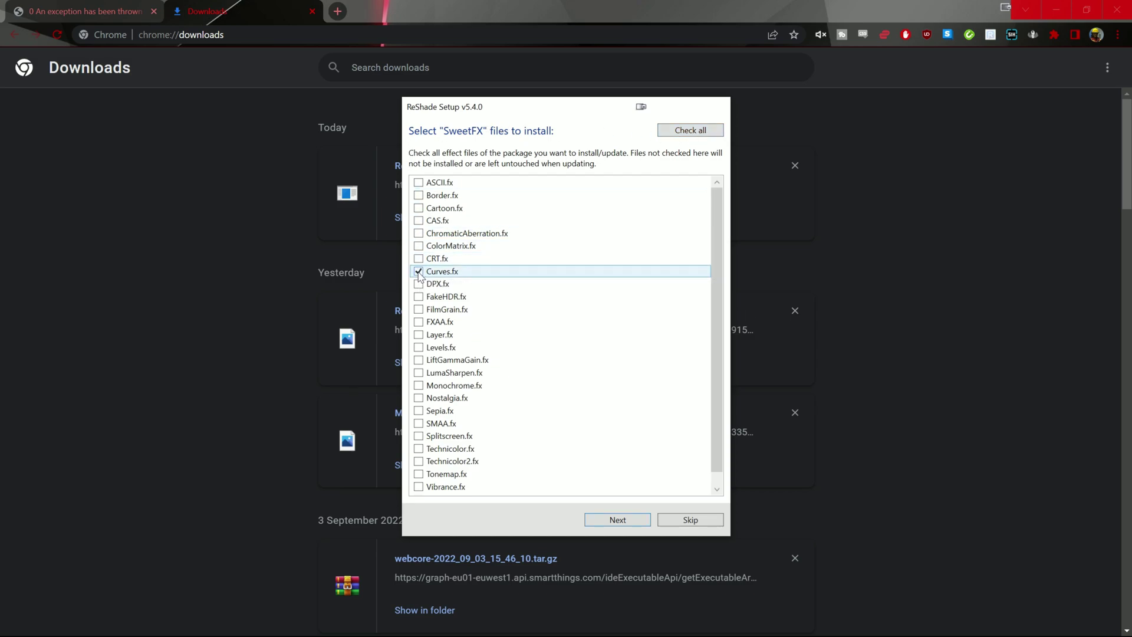
{"action": "left_click", "coordinate": [428, 376]}
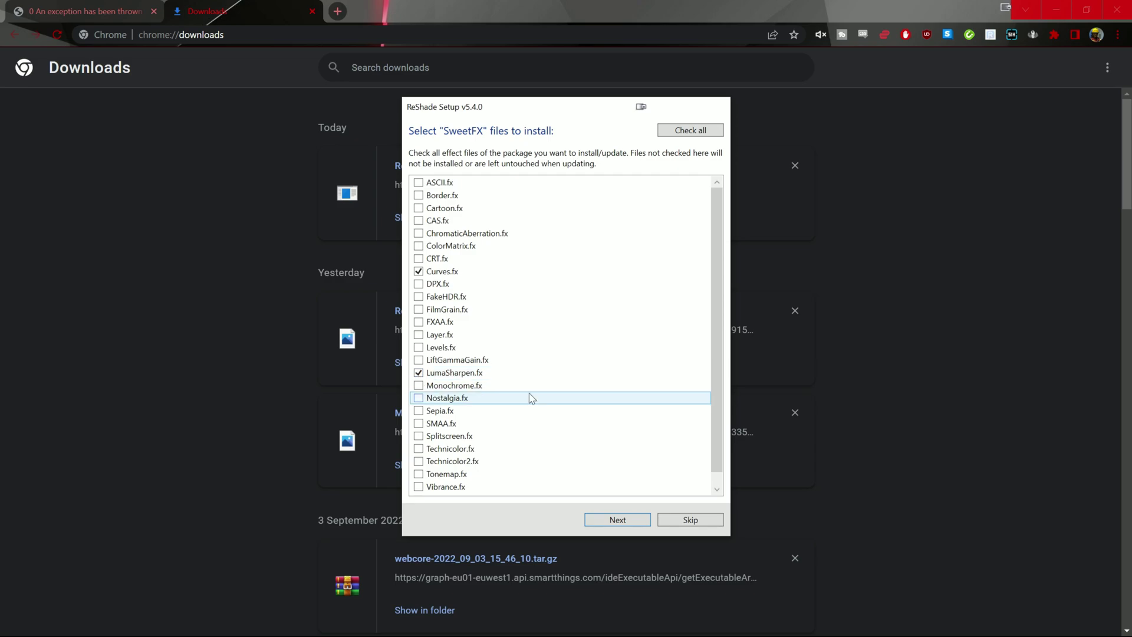
{"action": "left_click", "coordinate": [423, 489]}
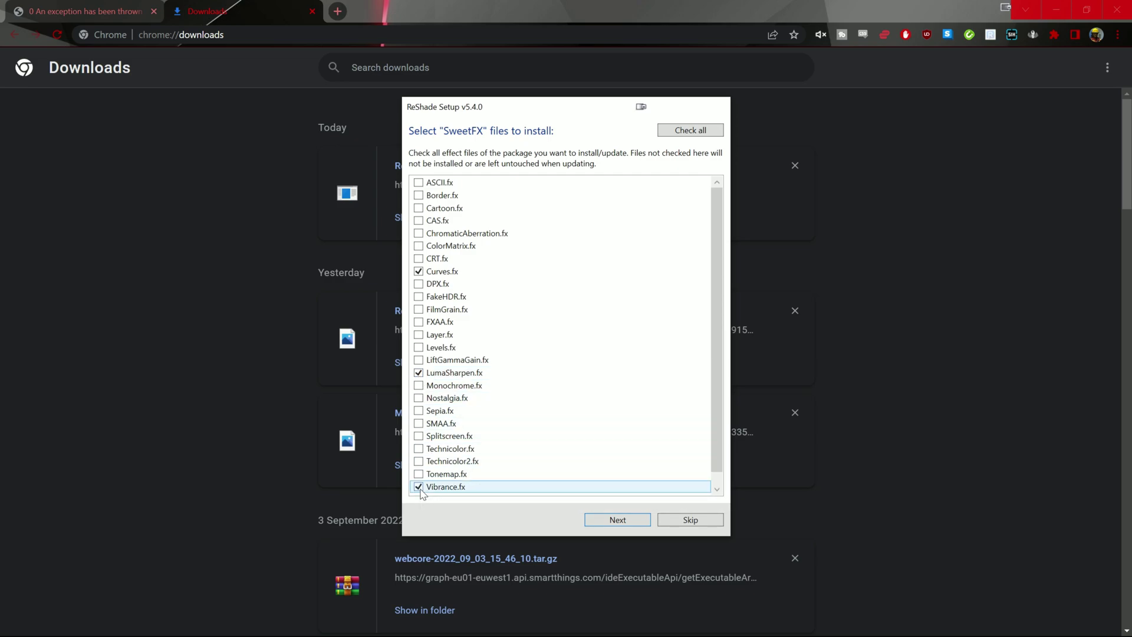
{"action": "left_click", "coordinate": [611, 522]}
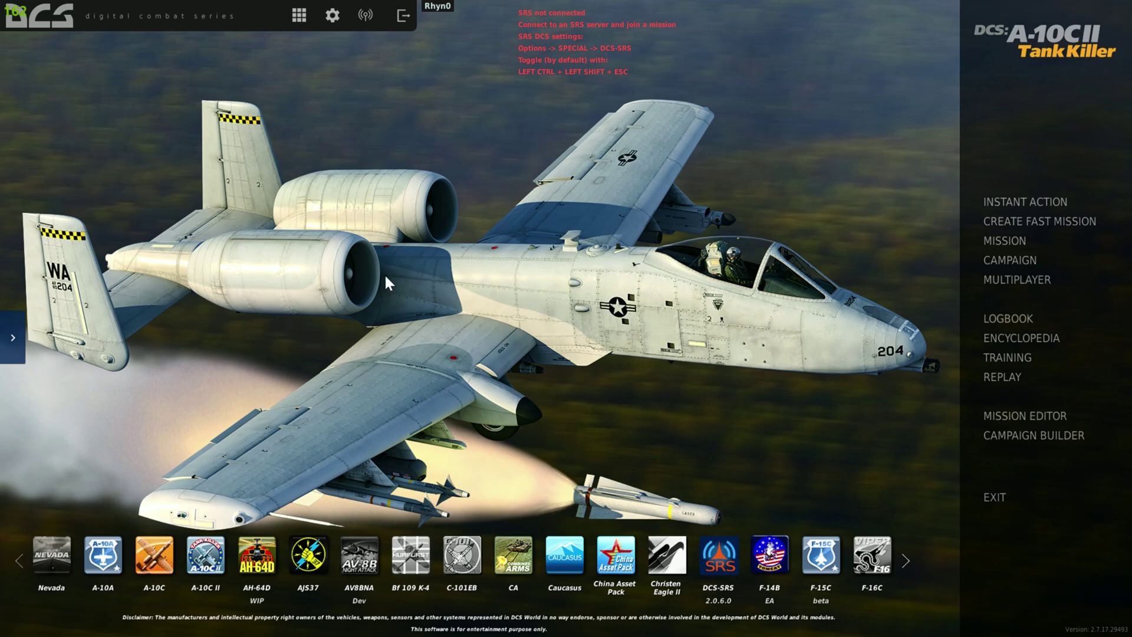
Open the ReShade overlay in DCS and create a preset named "new".
{"action": "key", "text": "Home"}
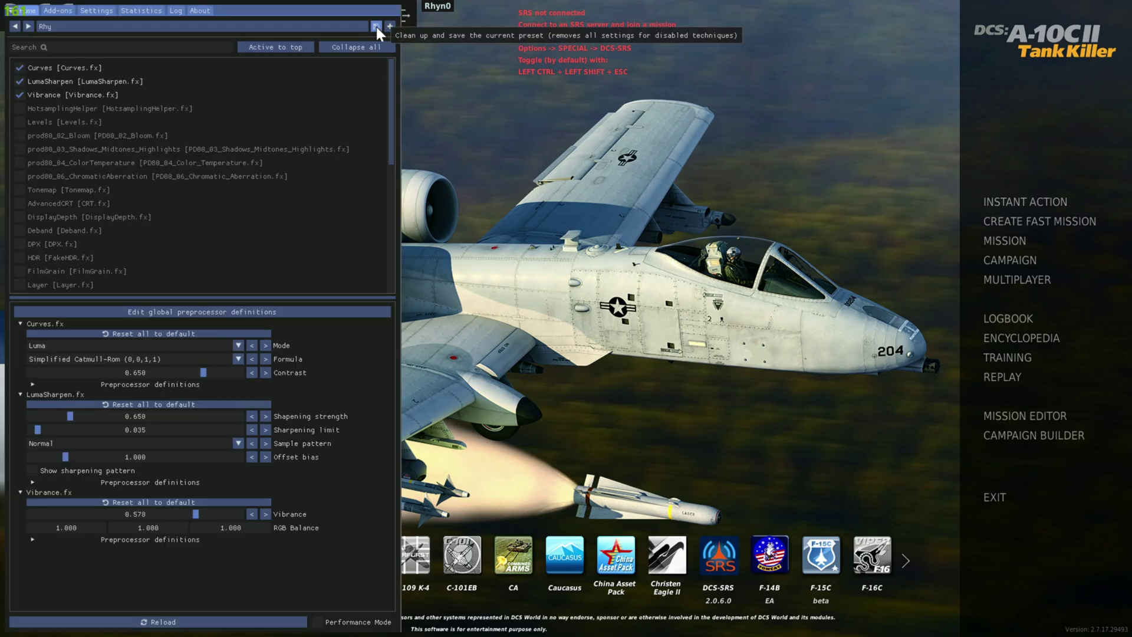
{"action": "left_click", "coordinate": [391, 25]}
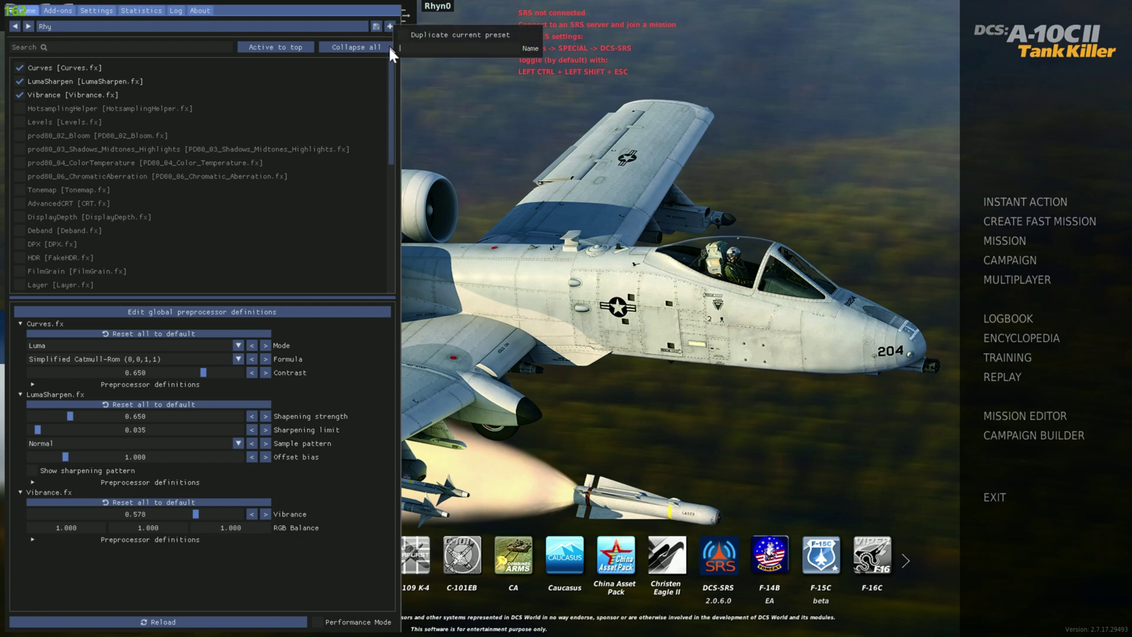
{"action": "type", "text": "new"}
{"action": "key", "text": "Return"}
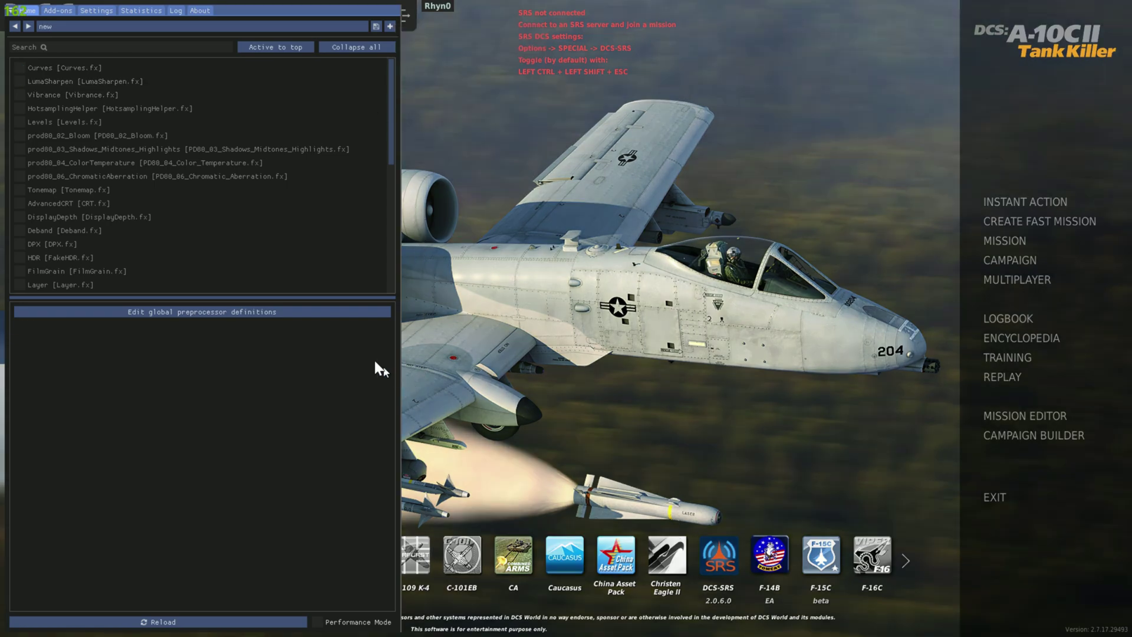
Enable the Curves, LumaSharpen and Vibrance effects in the new preset.
{"action": "left_click", "coordinate": [19, 67]}
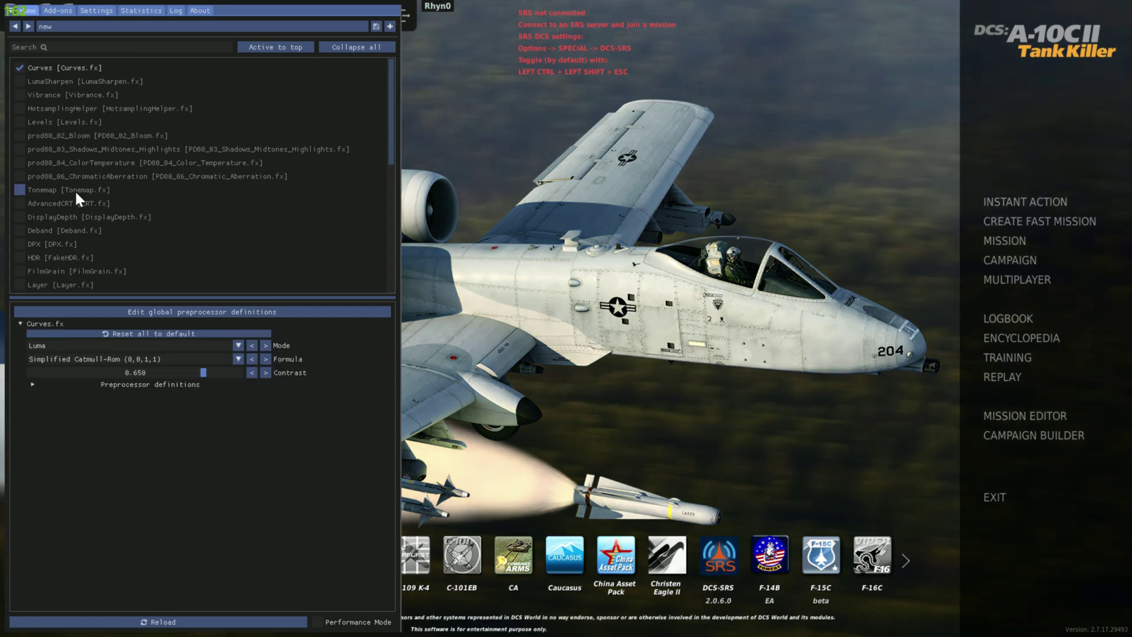
{"action": "scroll", "coordinate": [75, 189], "scroll_direction": "down", "scroll_amount": 10}
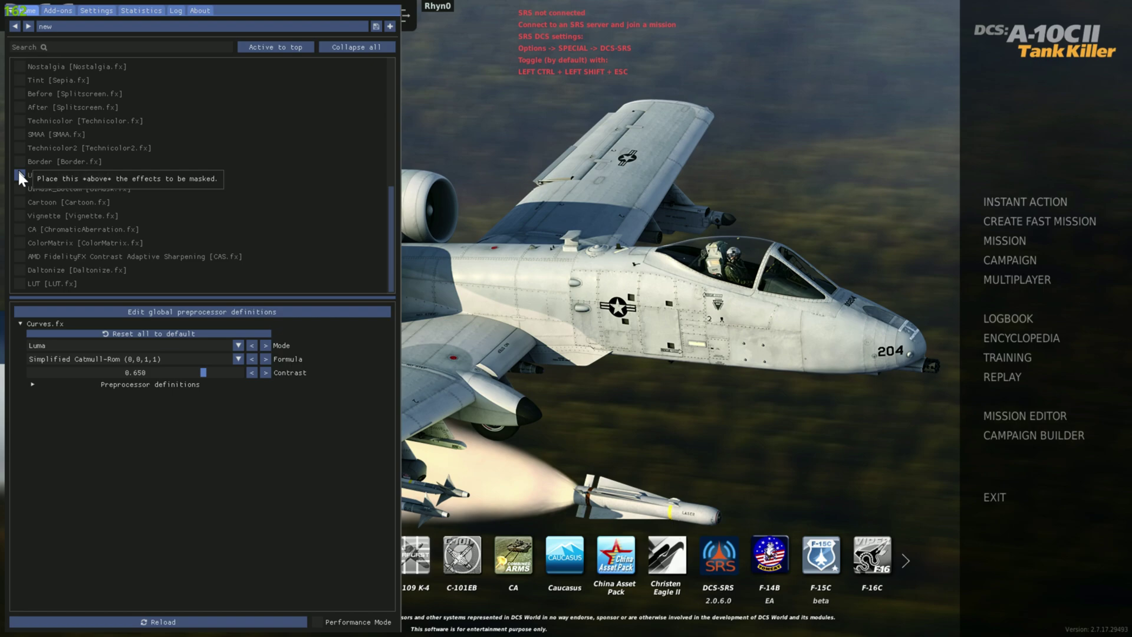
{"action": "scroll", "coordinate": [24, 230], "scroll_direction": "up", "scroll_amount": 4}
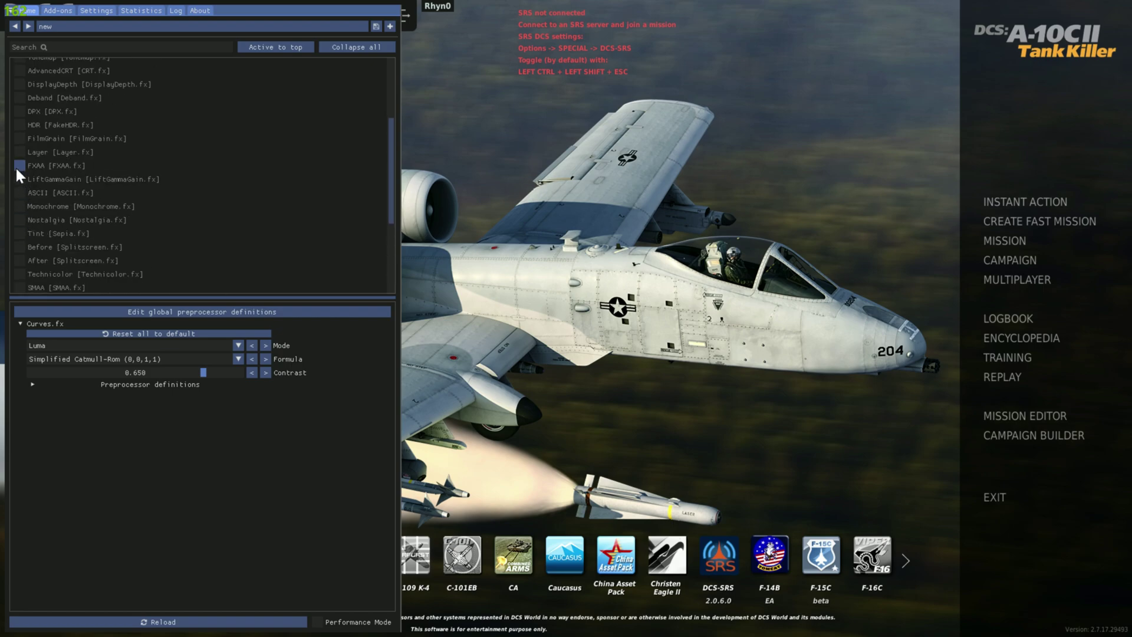
{"action": "scroll", "coordinate": [21, 246], "scroll_direction": "up", "scroll_amount": 5}
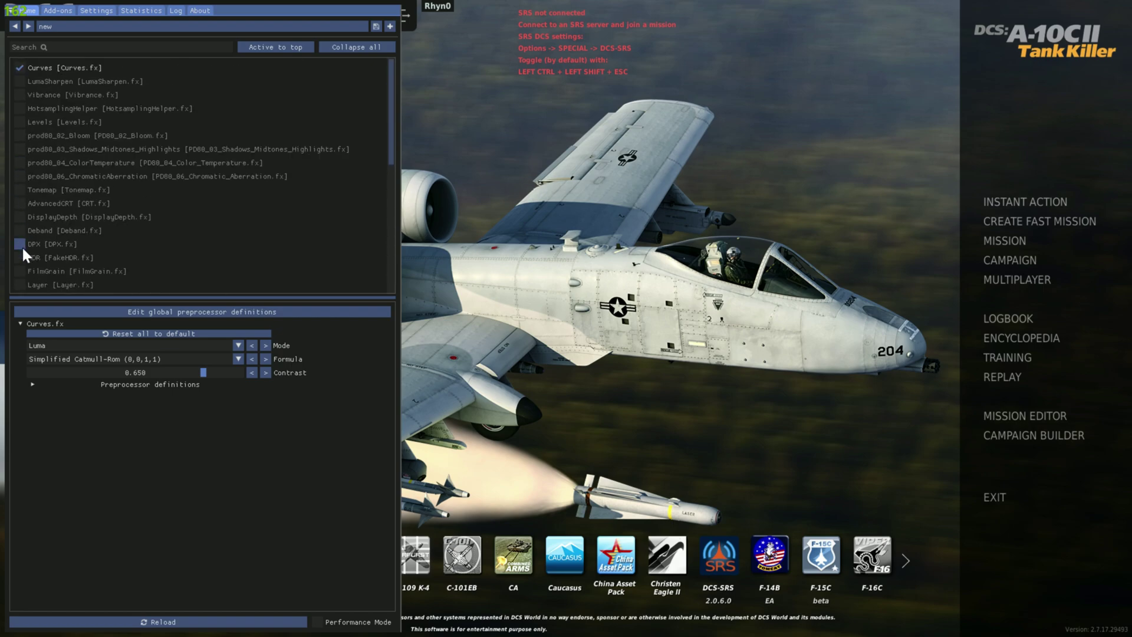
{"action": "left_click", "coordinate": [20, 82]}
{"action": "left_click", "coordinate": [20, 95]}
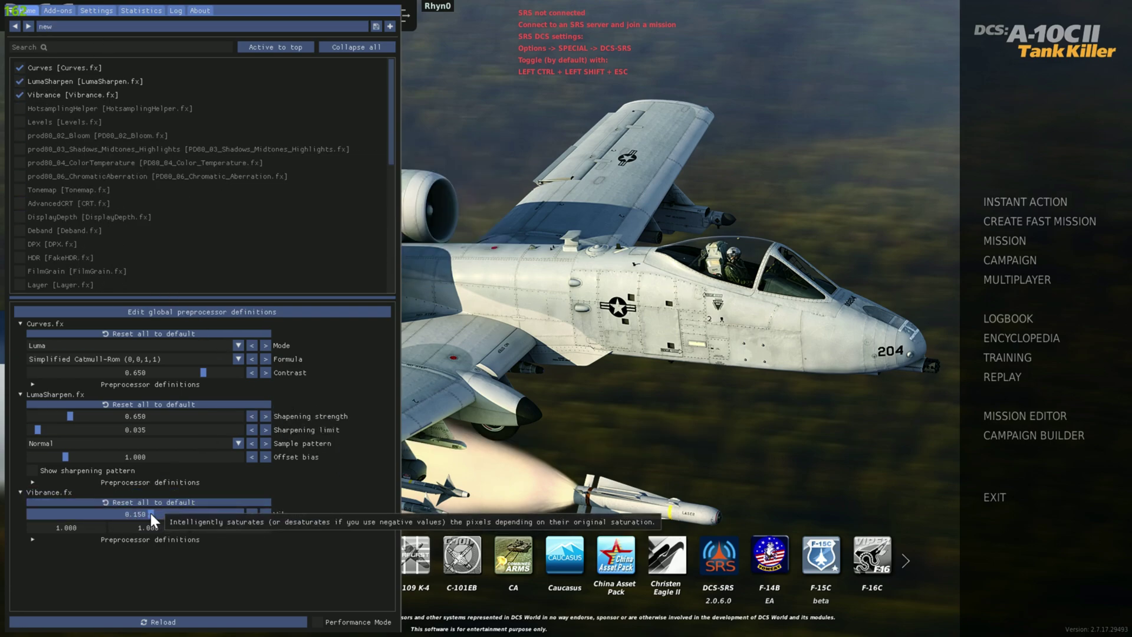
Try different Vibrance strengths, settling on about 0.594, and raise LumaSharpen's sharpening limit to about 0.079.
{"action": "left_click_drag", "start_coordinate": [150, 513], "coordinate": [193, 519]}
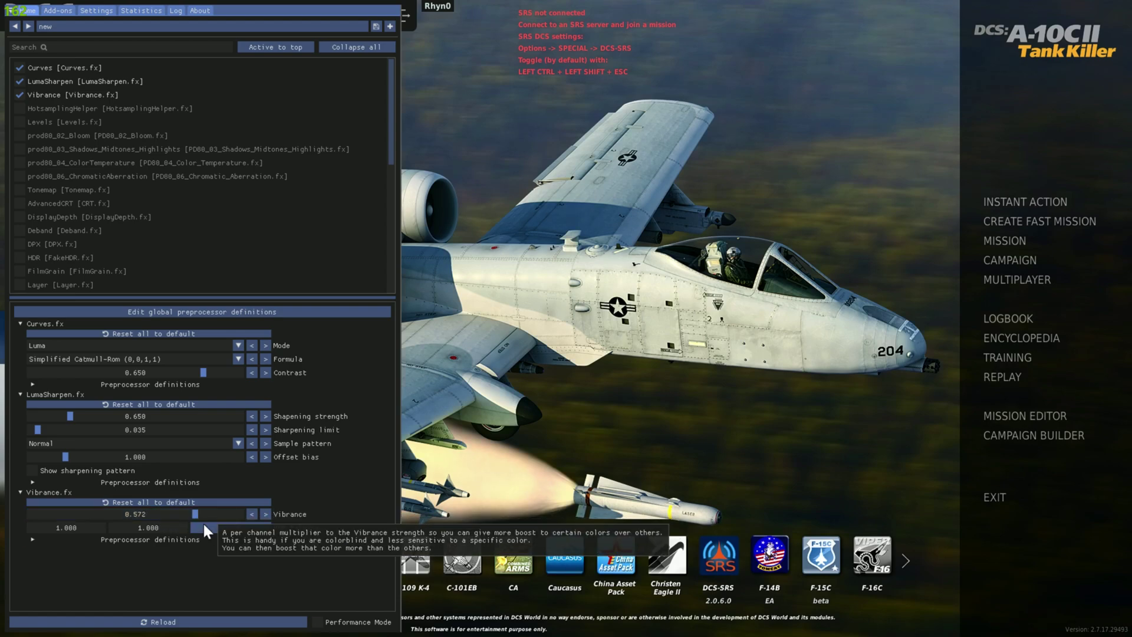
{"action": "left_click_drag", "start_coordinate": [195, 515], "coordinate": [235, 521]}
{"action": "left_click_drag", "start_coordinate": [330, 519], "coordinate": [178, 517]}
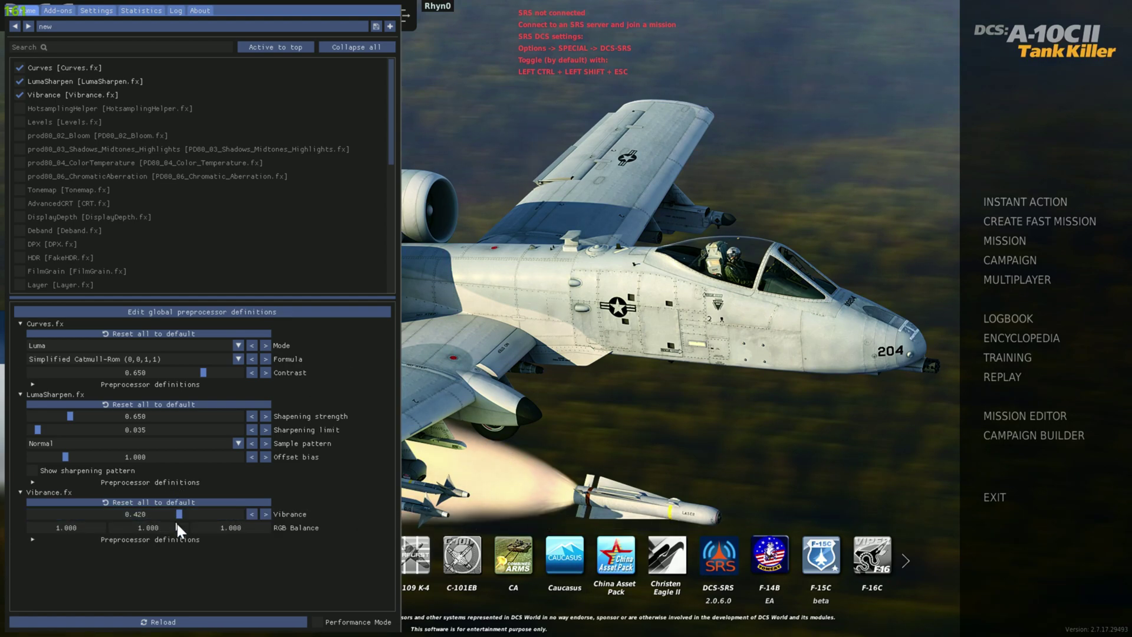
{"action": "left_click_drag", "start_coordinate": [181, 513], "coordinate": [239, 525]}
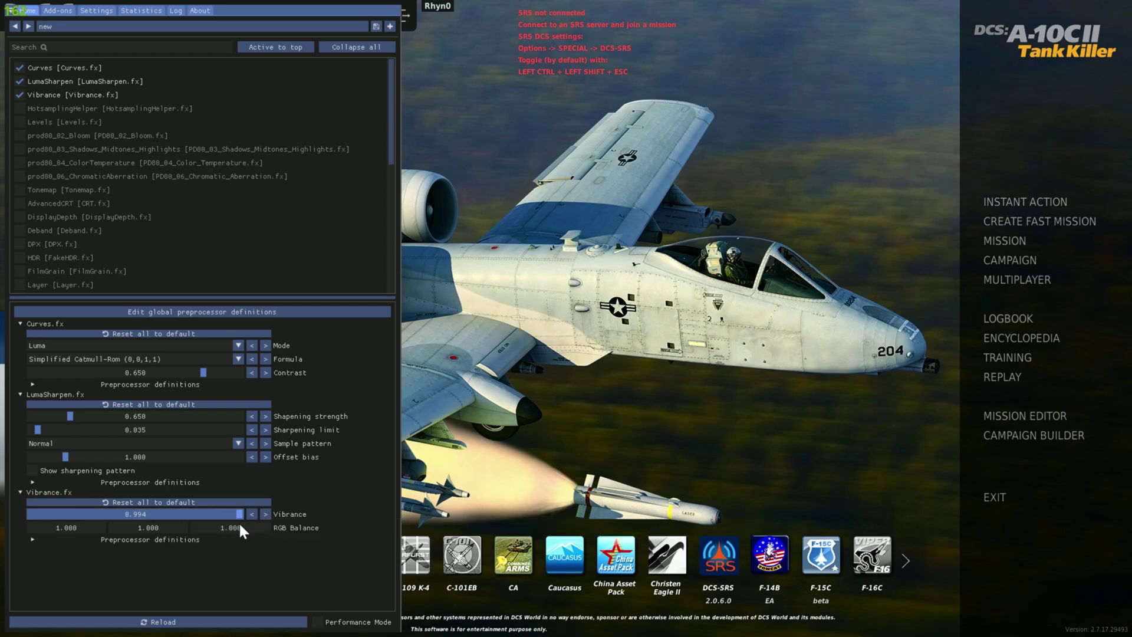
{"action": "left_click_drag", "start_coordinate": [105, 524], "coordinate": [198, 527]}
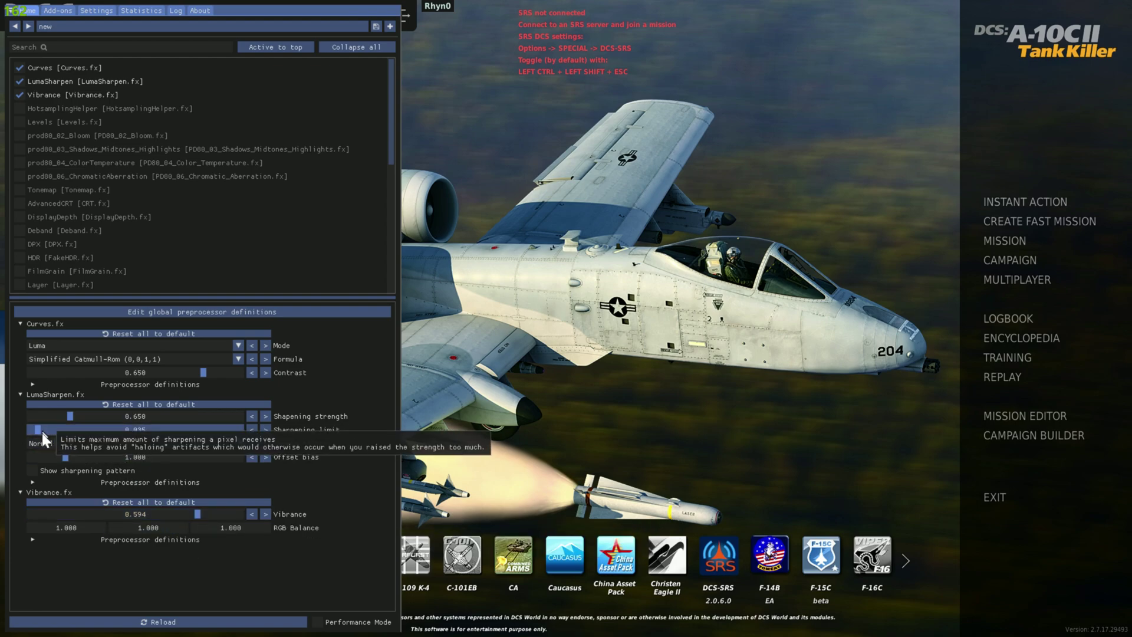
{"action": "mouse_move", "coordinate": [38, 431]}
{"action": "left_mouse_down"}
{"action": "mouse_move", "coordinate": [324, 413]}
{"action": "mouse_move", "coordinate": [46, 432]}
{"action": "left_mouse_up"}
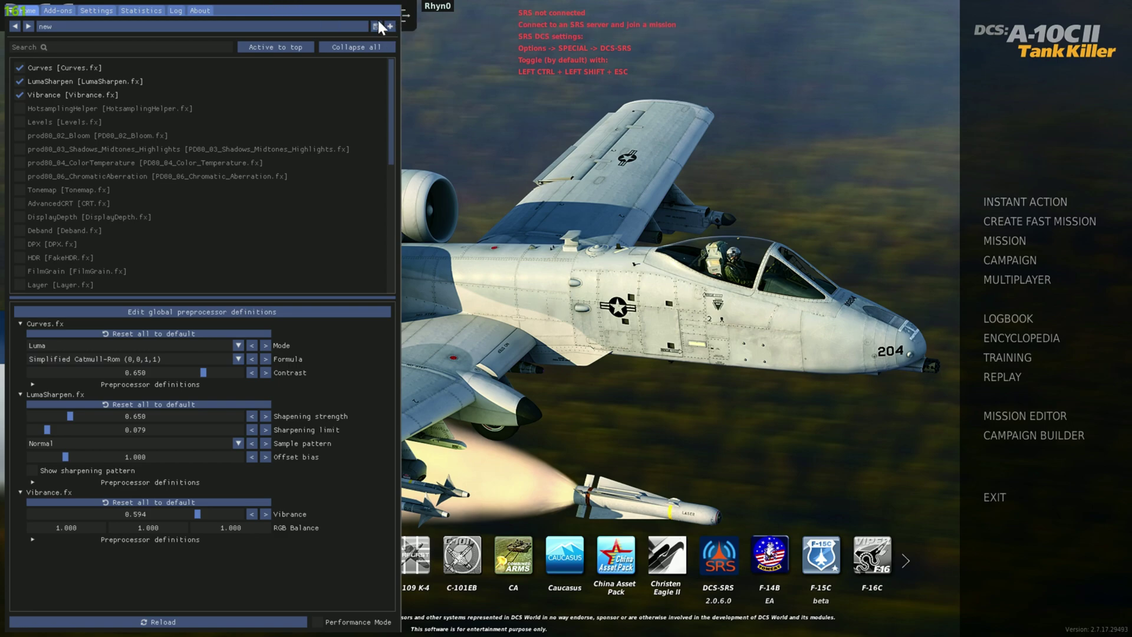
Review the overlay and effect toggle shortcuts in ReShade's general settings, and close the overlay.
{"action": "left_click", "coordinate": [96, 10]}
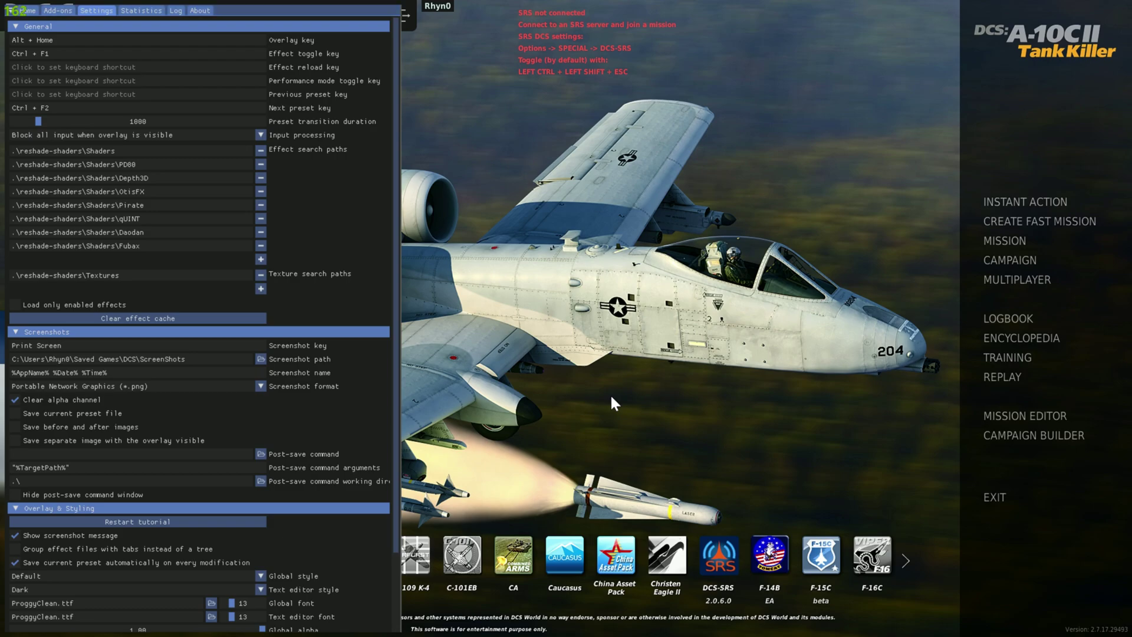
{"action": "key", "text": "alt+Home"}
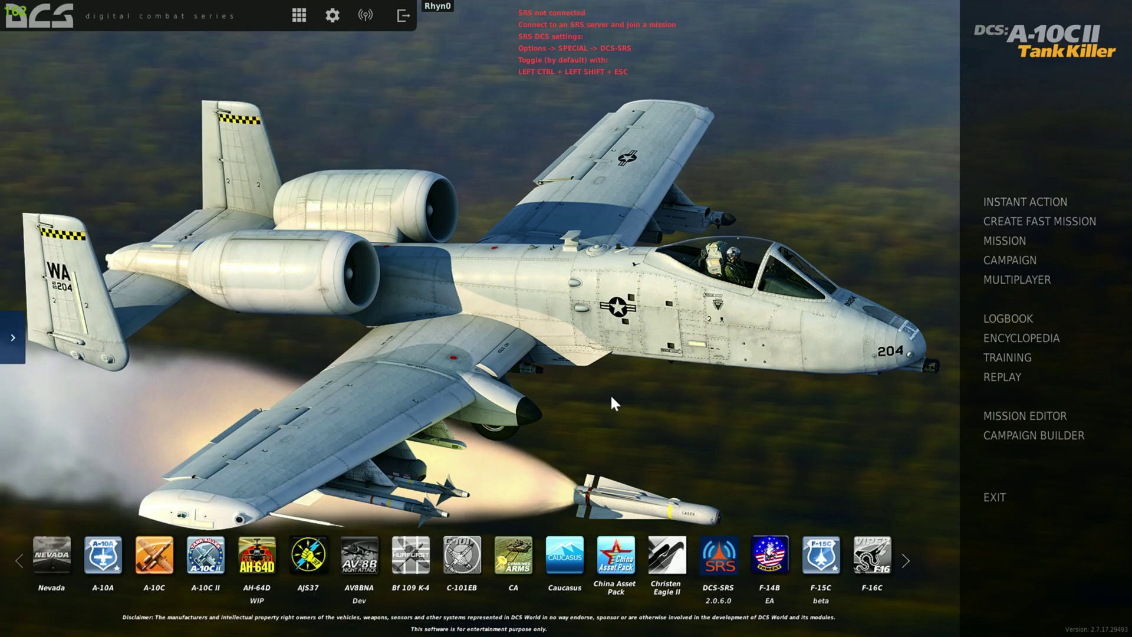